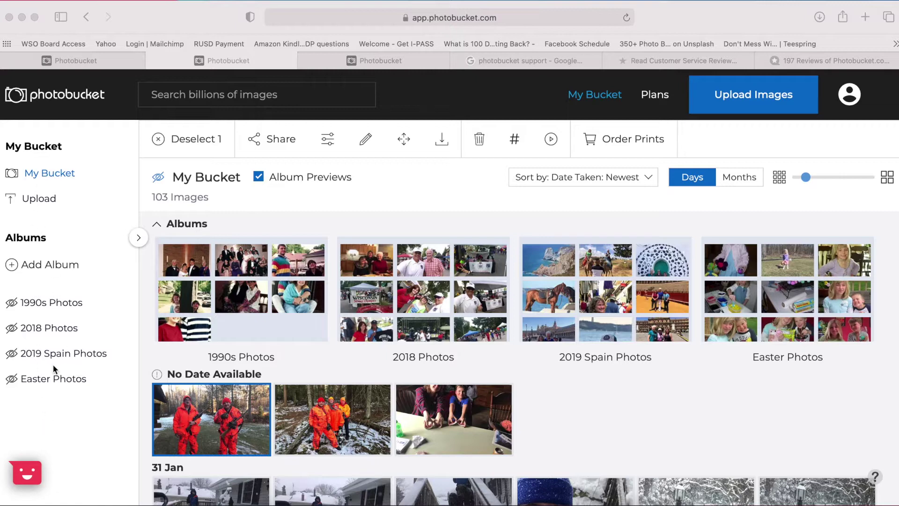
Hide the album previews in My Bucket, show them again, and check the available sort options.
click(49, 174)
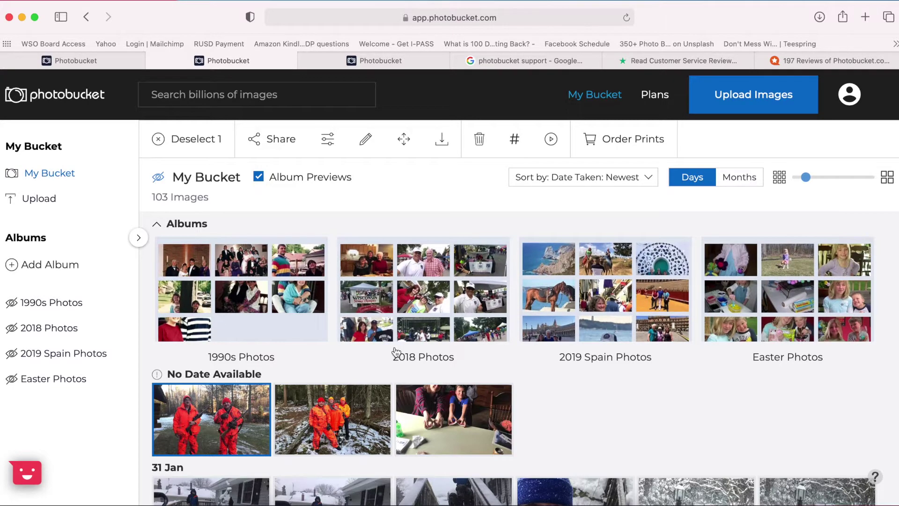
scroll(377, 421, down, 3)
scroll(377, 445, up, 3)
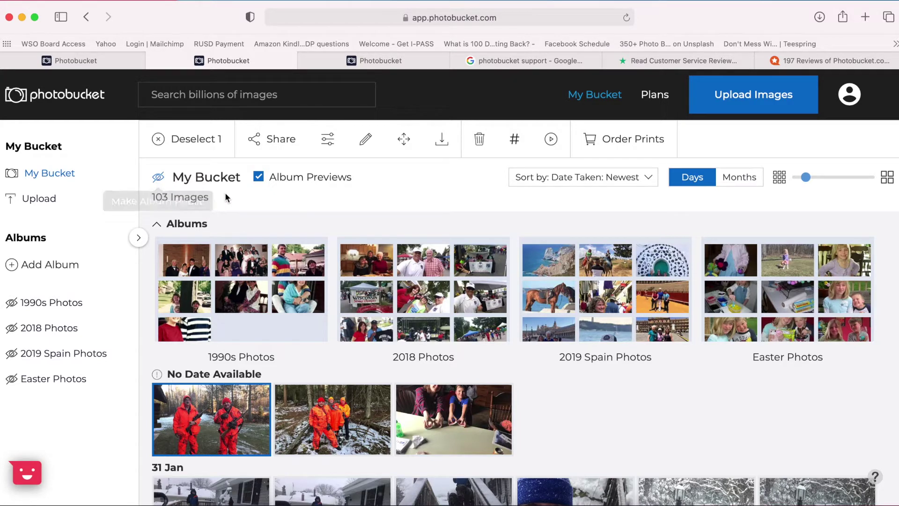
click(259, 180)
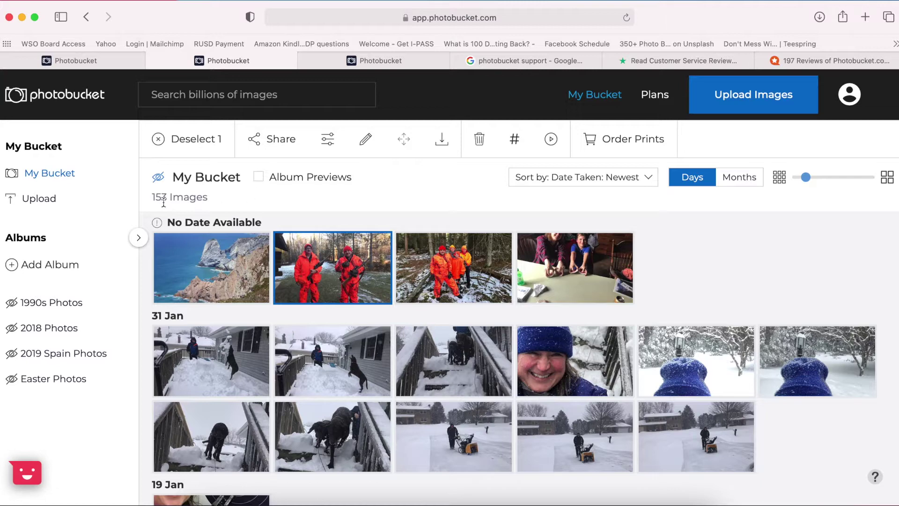
click(258, 177)
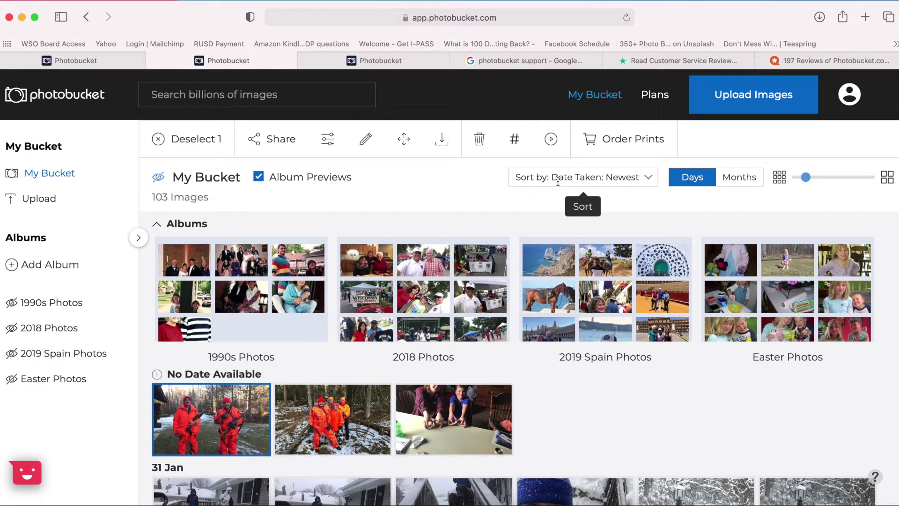
click(649, 177)
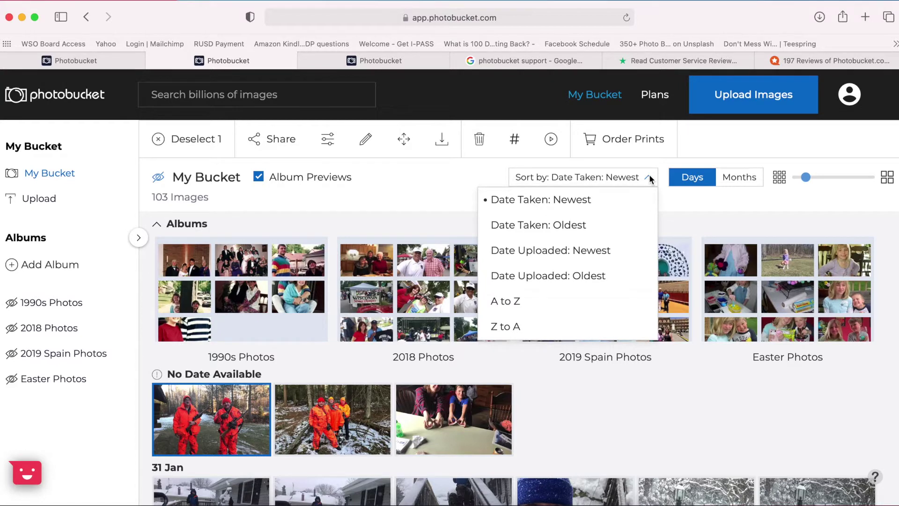
click(692, 204)
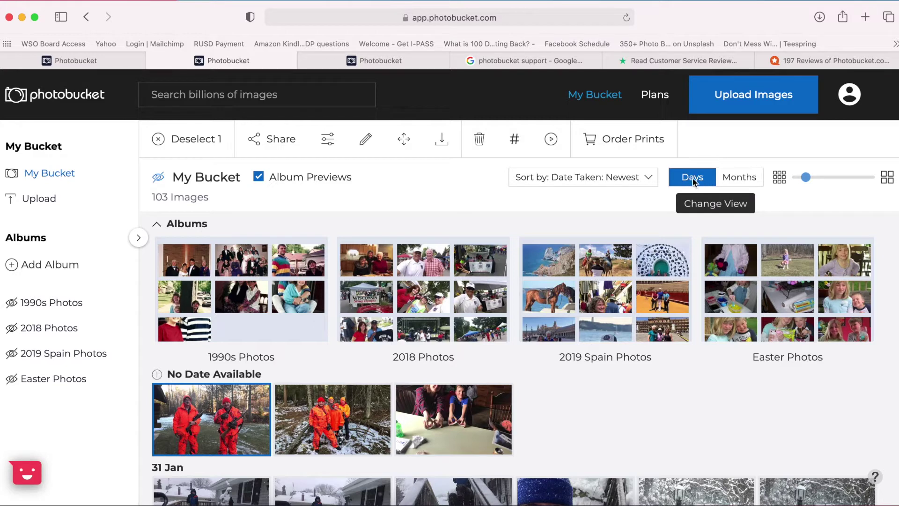
Show the photos grouped by months, sorted by Date Taken: Newest, and look through the monthly groups.
click(732, 178)
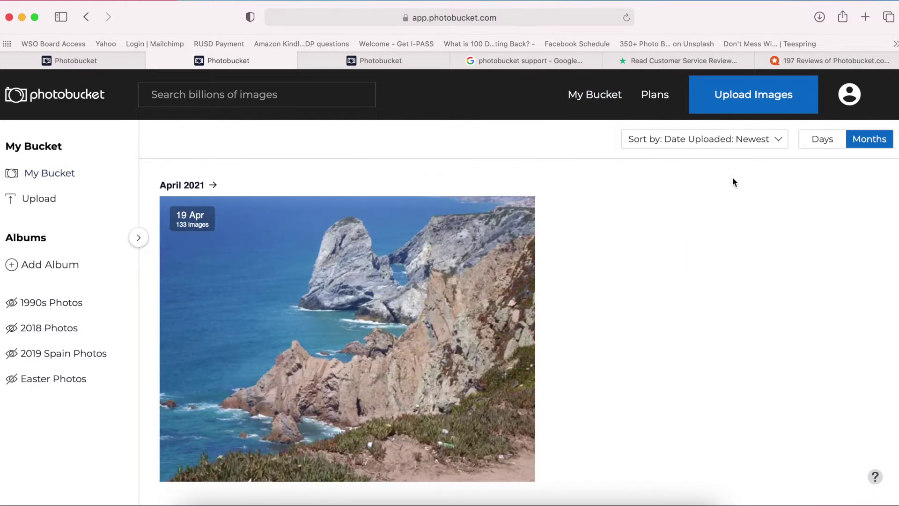
click(778, 139)
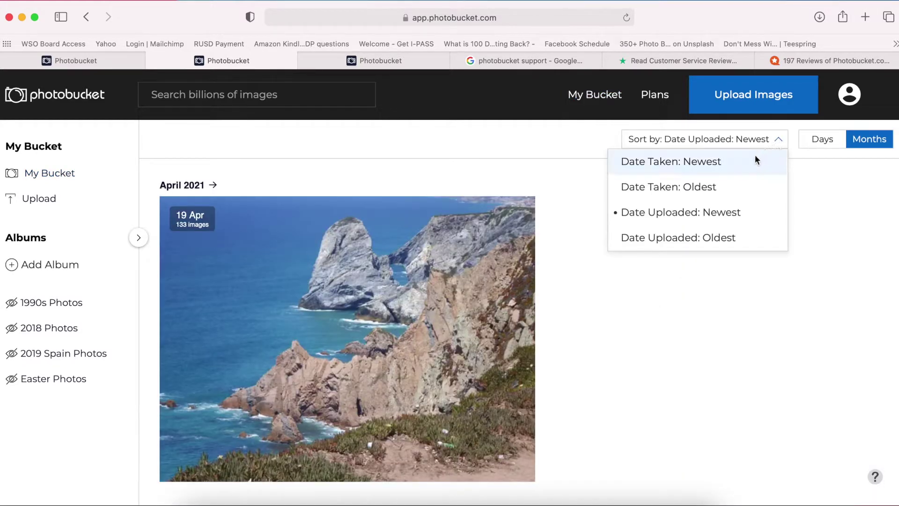
click(723, 164)
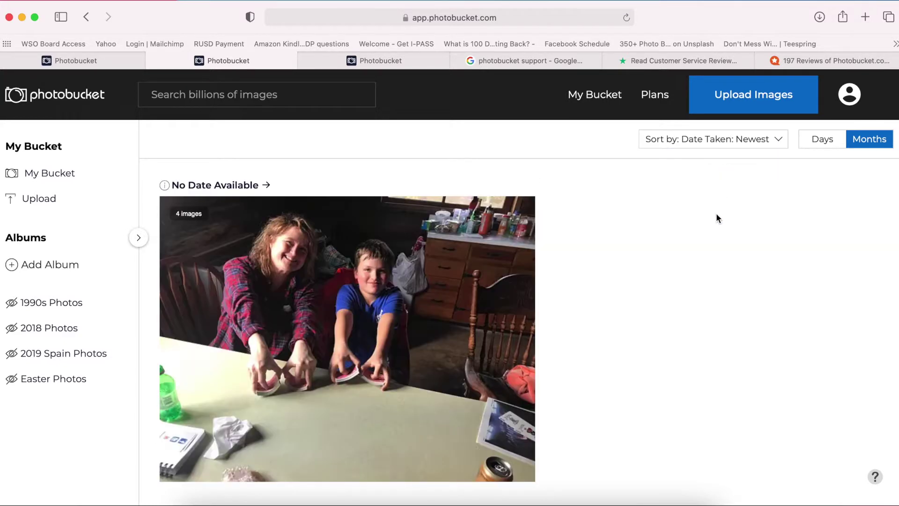
scroll(719, 318, down, 20)
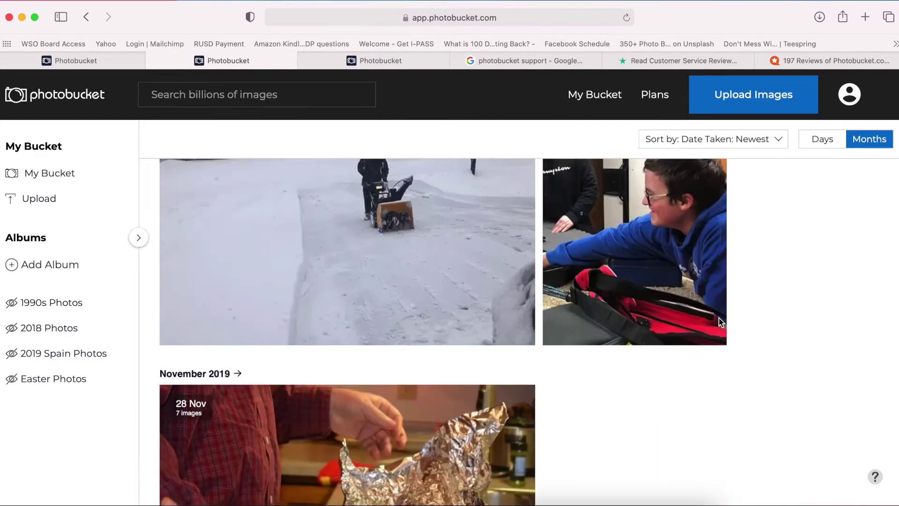
scroll(718, 318, up, 20)
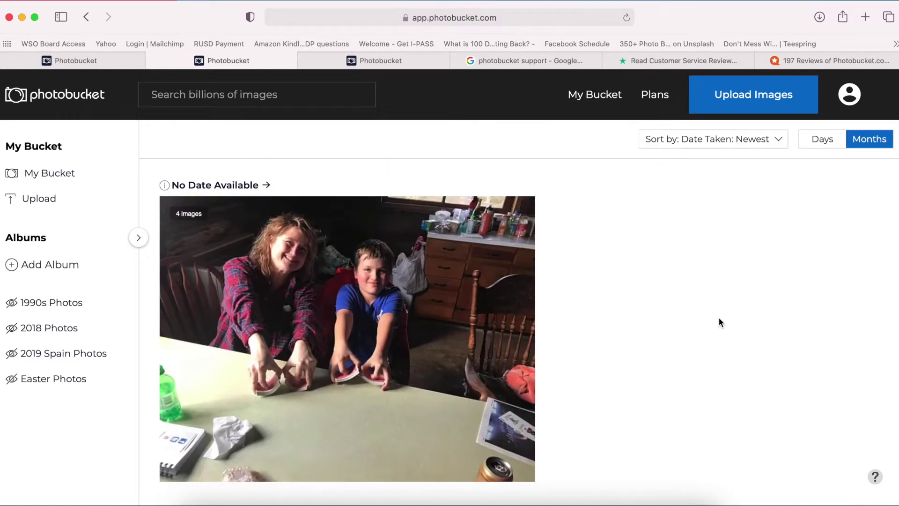
scroll(720, 323, down, 1)
scroll(720, 322, up, 1)
Return to the Days view and select the first photo under No Date Available.
click(823, 139)
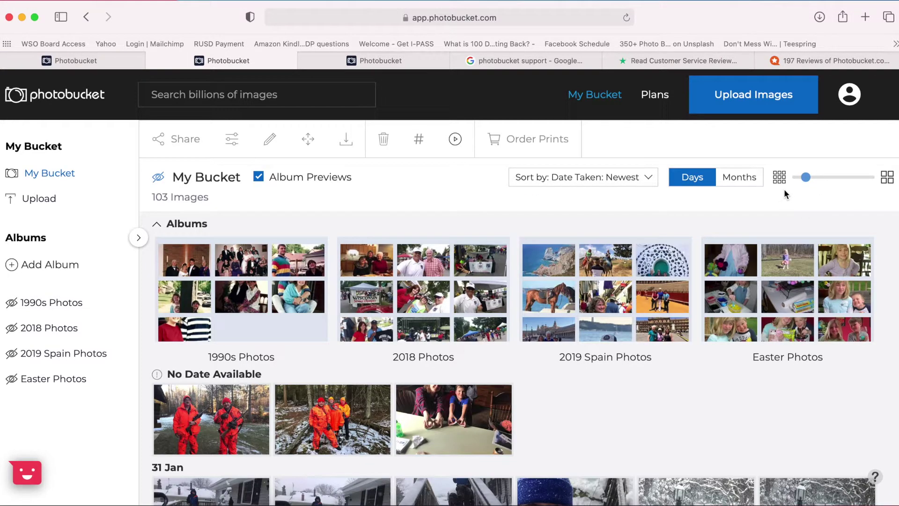
mouse_move(810, 182)
mouse_down()
mouse_move(822, 180)
mouse_move(806, 181)
mouse_up()
click(216, 393)
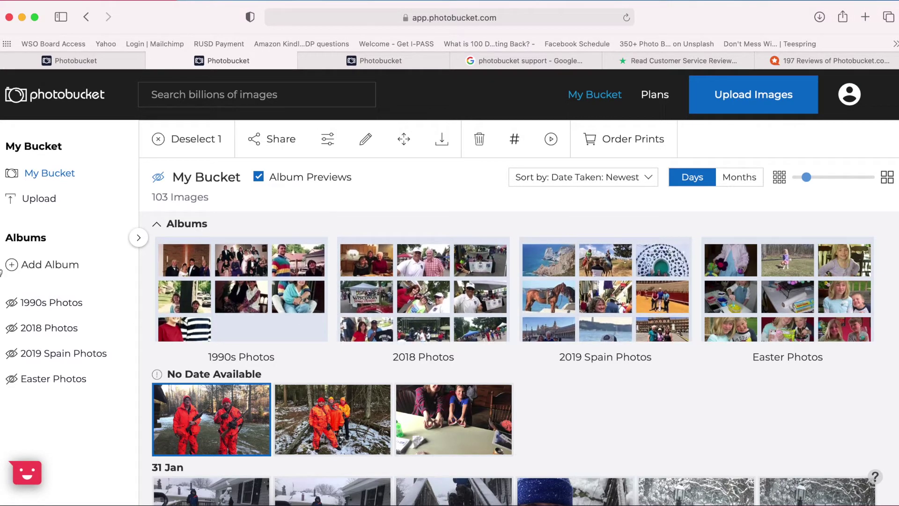
Create a new album named "2002 Photos".
click(46, 265)
key(BackSpace)
key(BackSpace)
key(BackSpace)
key(BackSpace)
key(BackSpace)
key(BackSpace)
key(BackSpace)
text(2002 Photos)
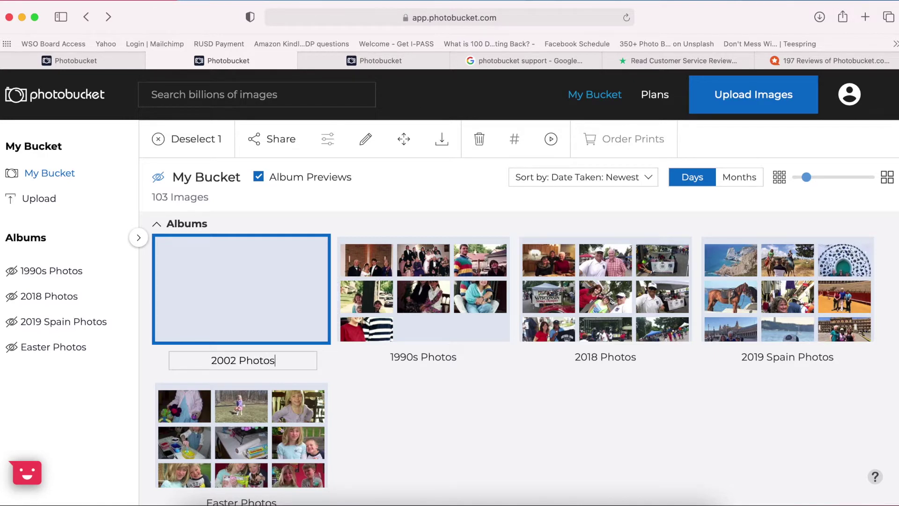
key(Return)
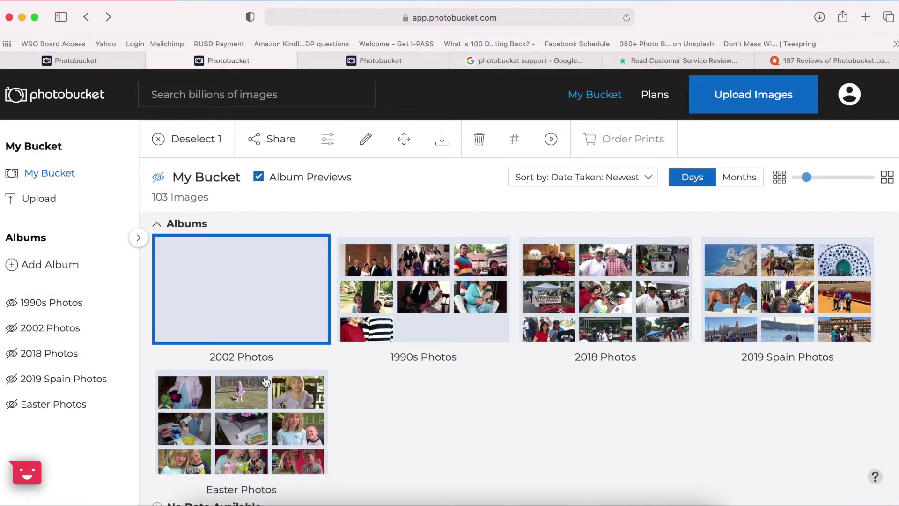
Try to move the six photos dated 28 Nov 2002 into the 2002 Photos album with the album still selected.
scroll(266, 382, down, 15)
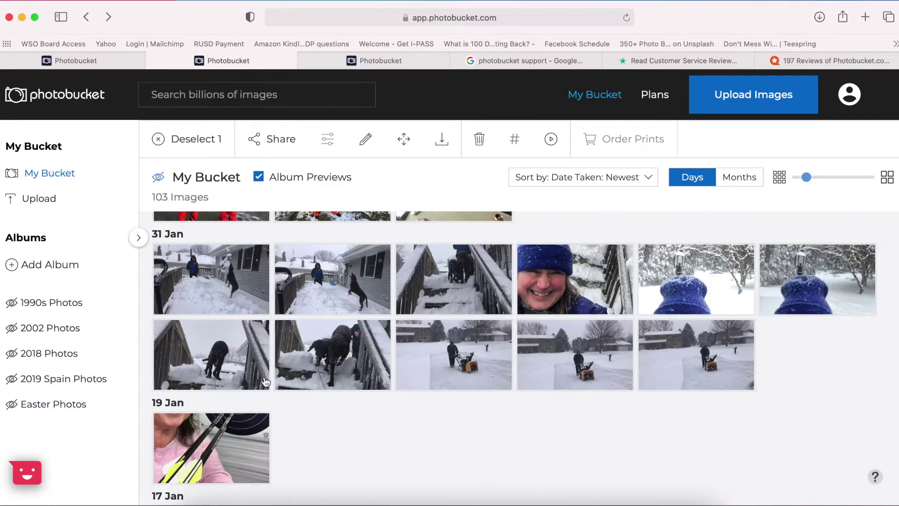
scroll(265, 382, down, 20)
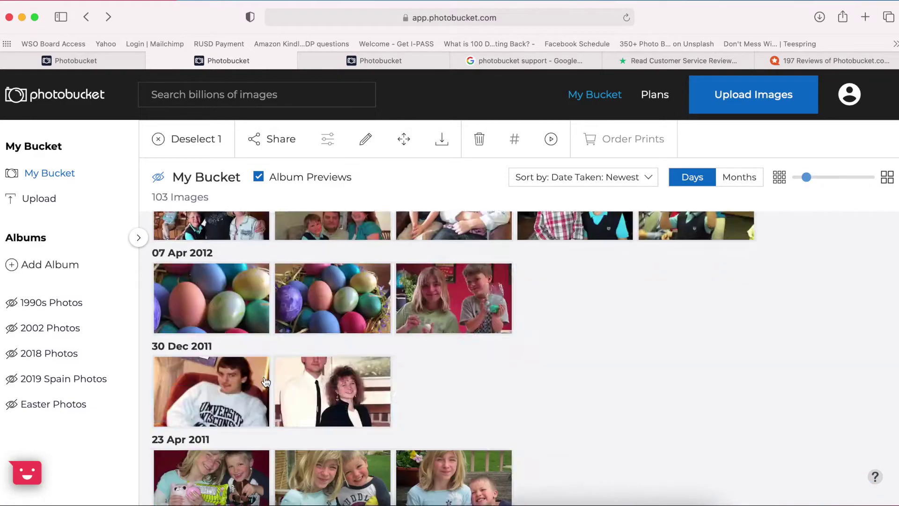
scroll(266, 382, down, 15)
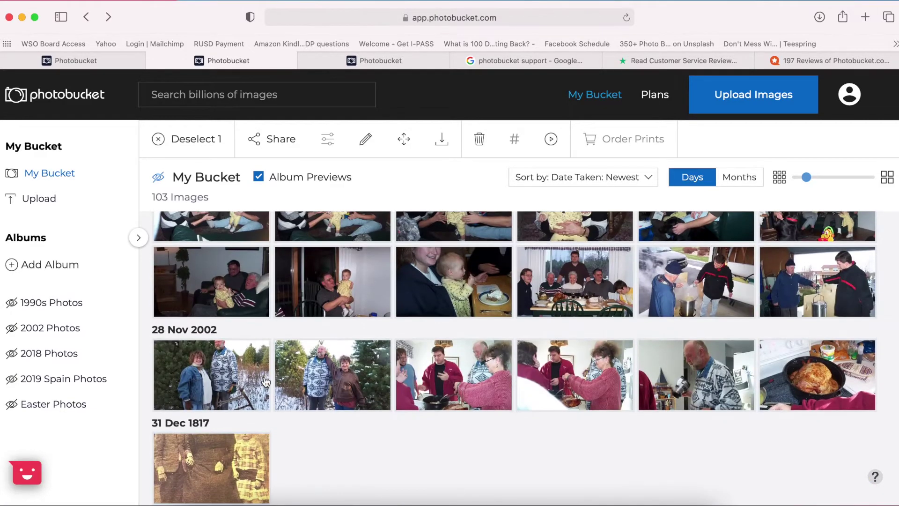
click(223, 379)
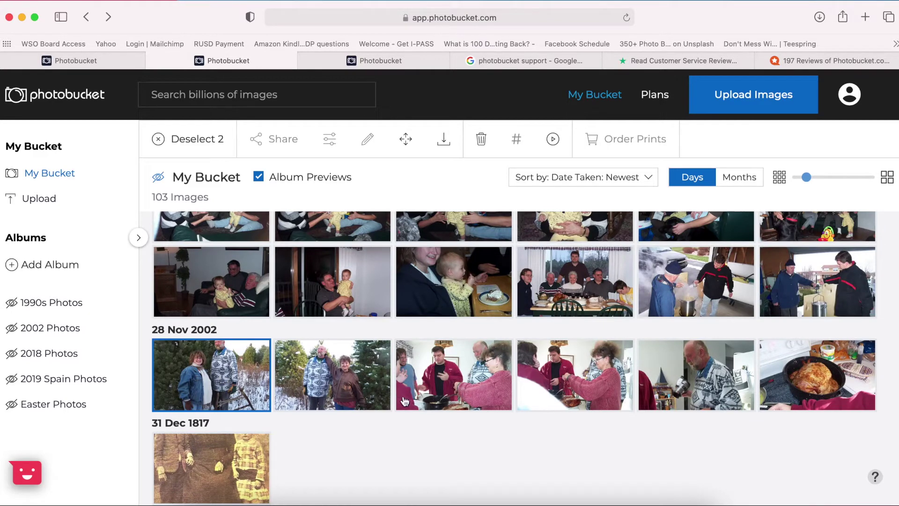
shift+click(813, 392)
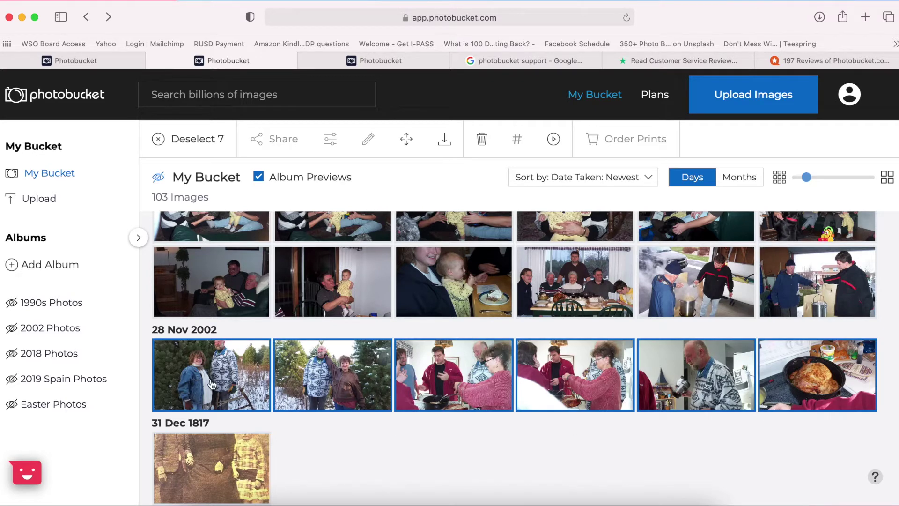
drag(211, 375, 81, 330)
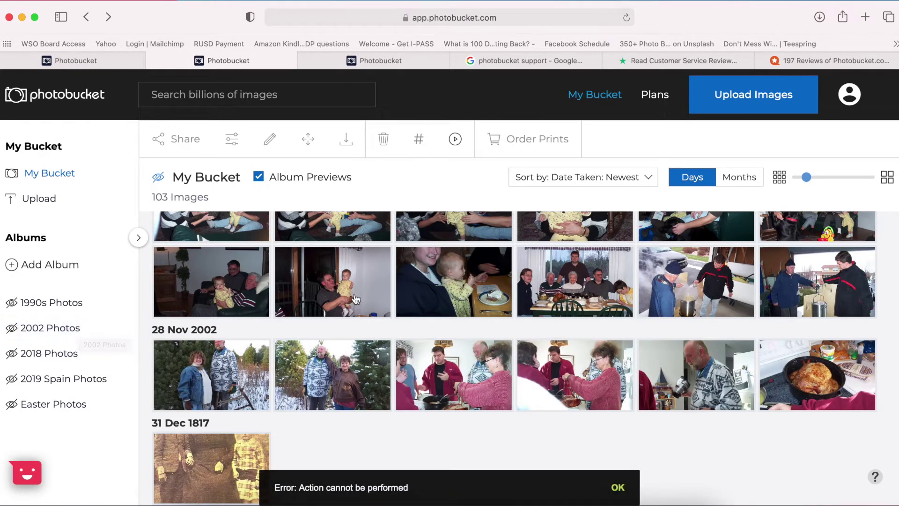
Select only the six photos dated 28 Nov 2002 and move them into the 2002 Photos album.
click(229, 382)
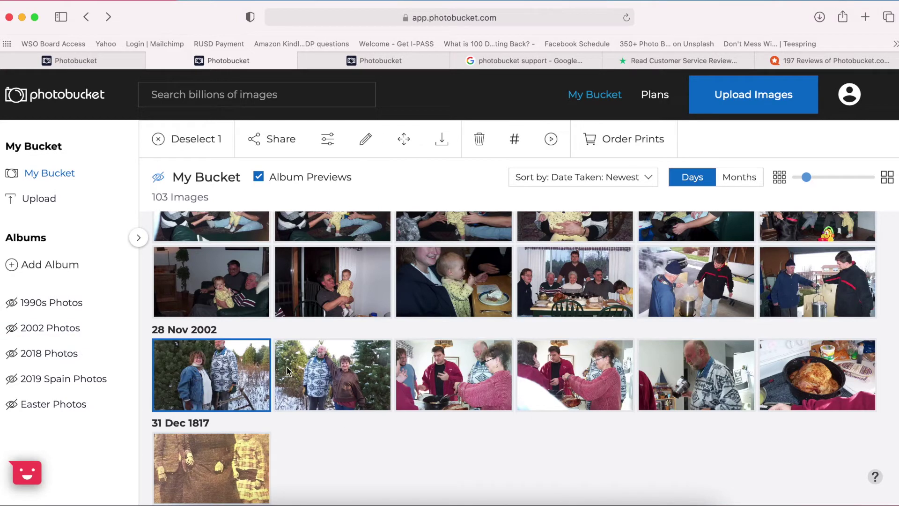
shift+click(821, 383)
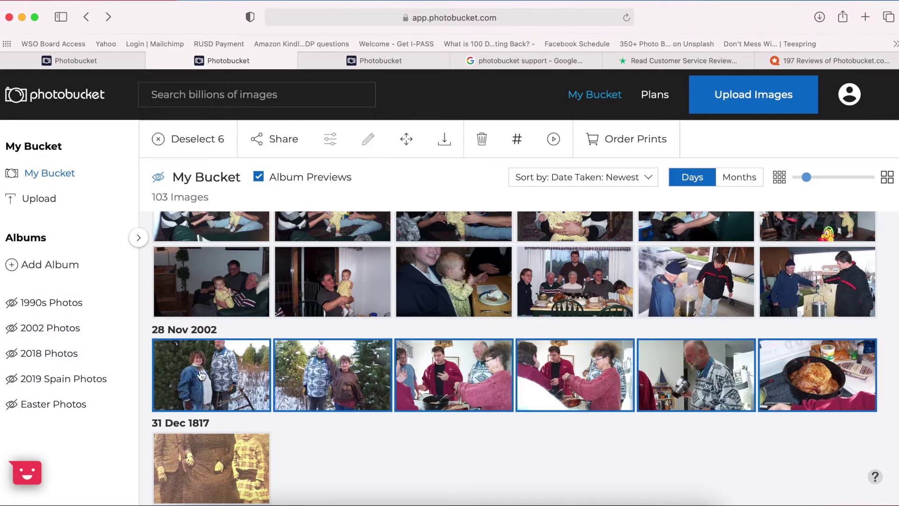
drag(203, 372, 82, 330)
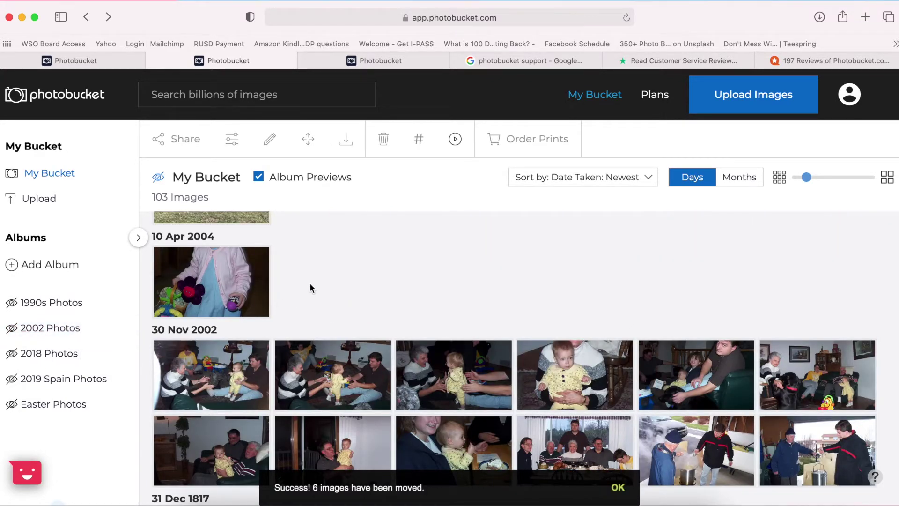
scroll(311, 287, up, 10)
scroll(310, 288, up, 10)
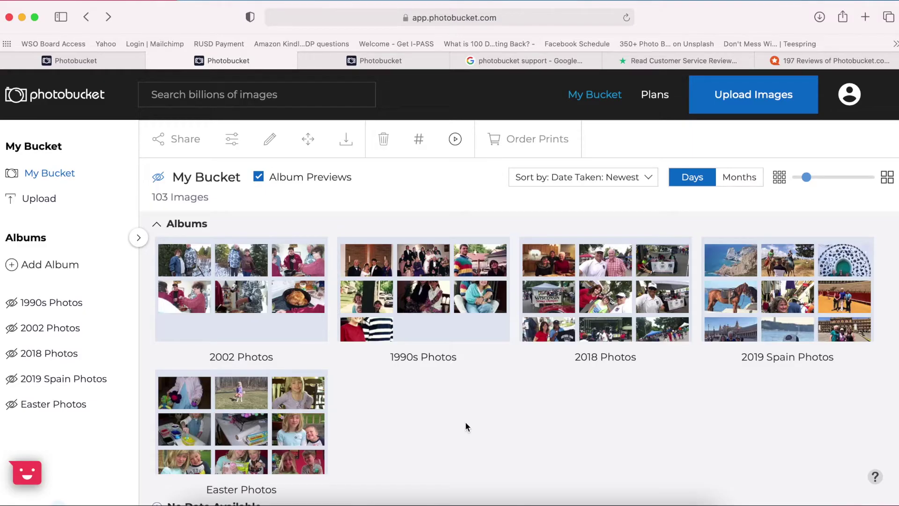
Open the enlarged view of the photo dated 31 Dec 1817, review its details and available actions, and close it.
scroll(465, 426, down, 20)
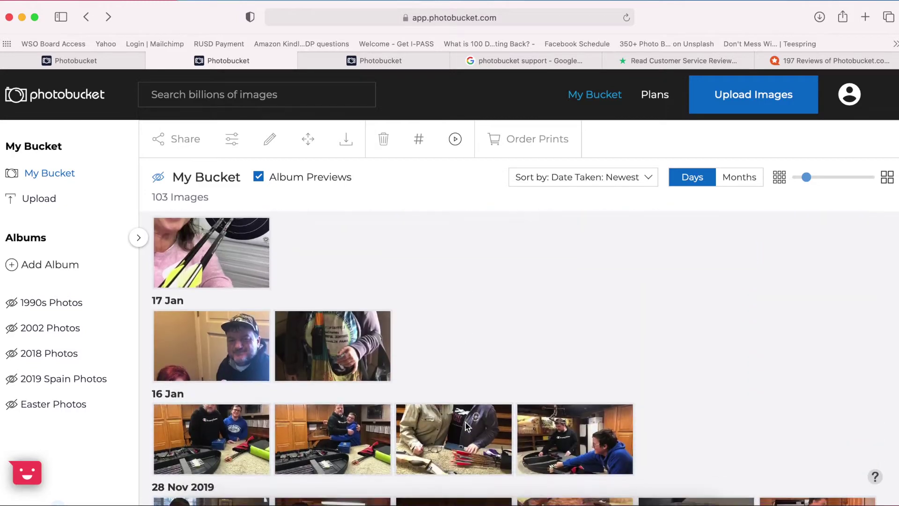
scroll(465, 426, down, 10)
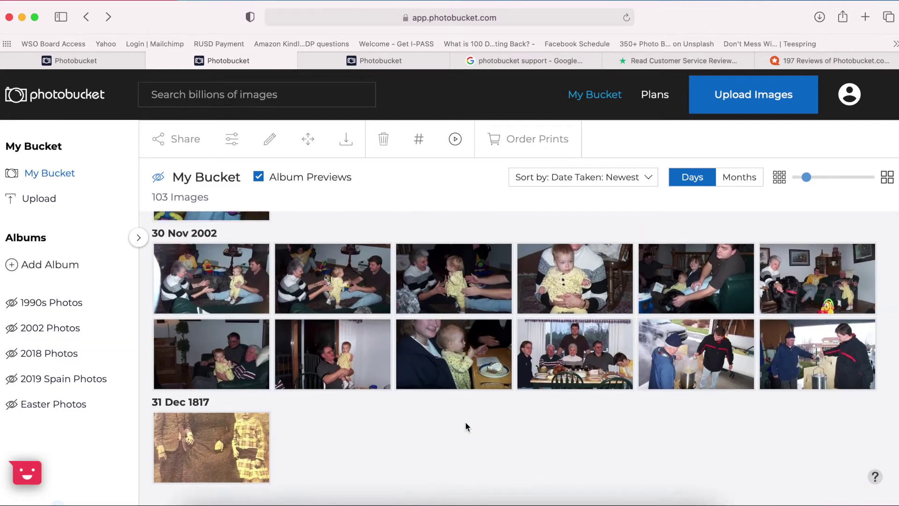
double_click(205, 470)
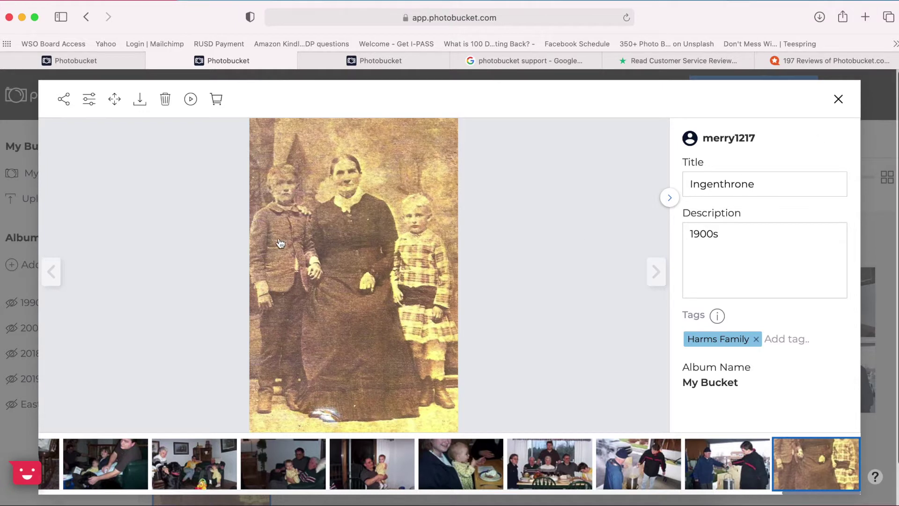
click(141, 98)
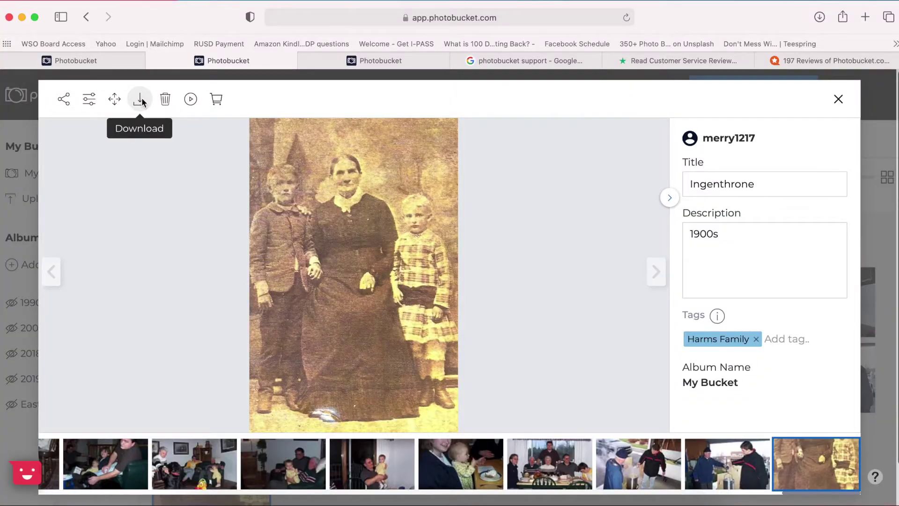
click(838, 99)
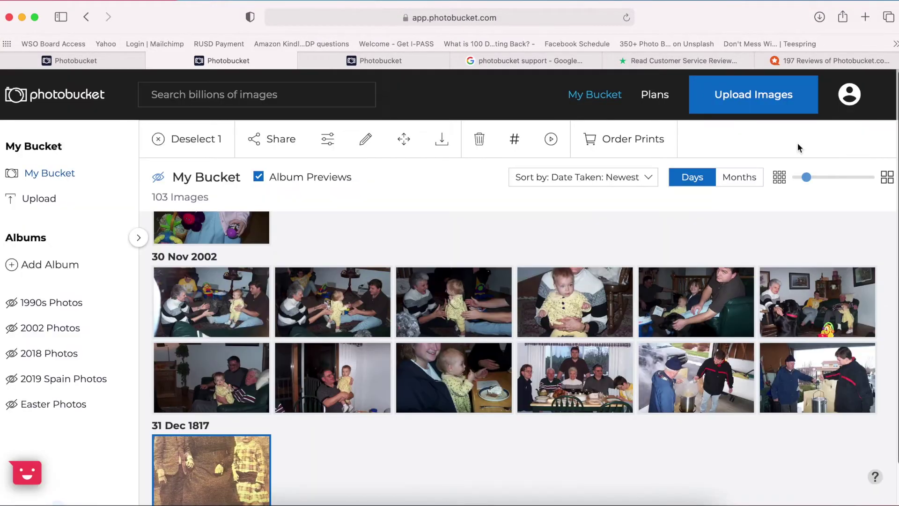
Select the first album and the range of twelve photos dated 30 Nov 2002 in My Bucket.
scroll(292, 255, up, 10)
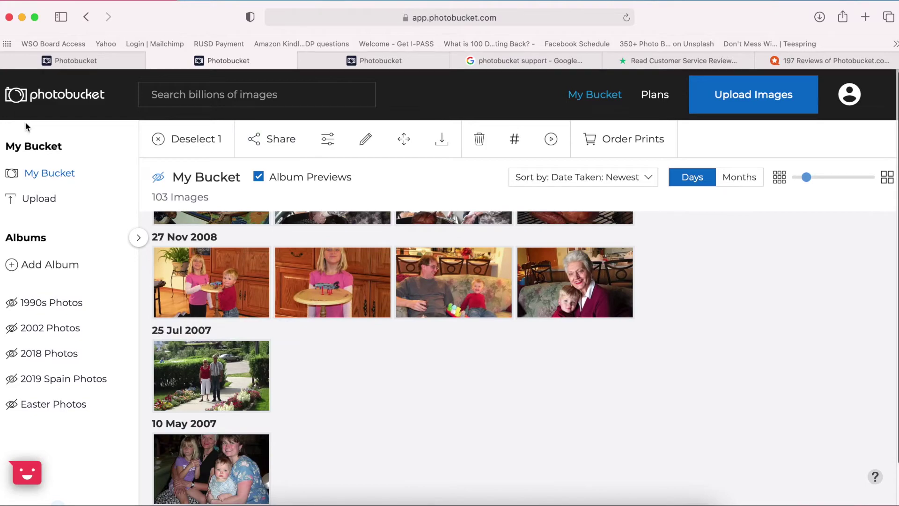
scroll(241, 375, up, 10)
scroll(242, 374, up, 10)
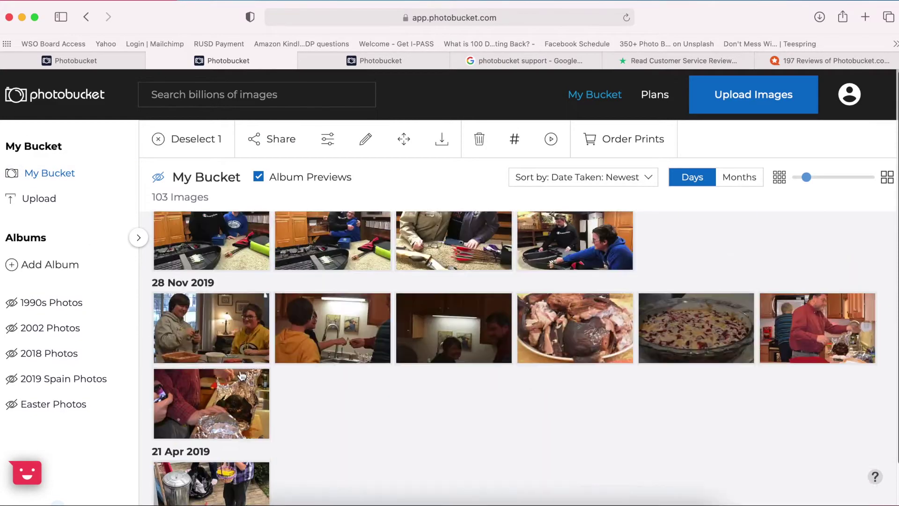
click(226, 308)
scroll(488, 393, down, 15)
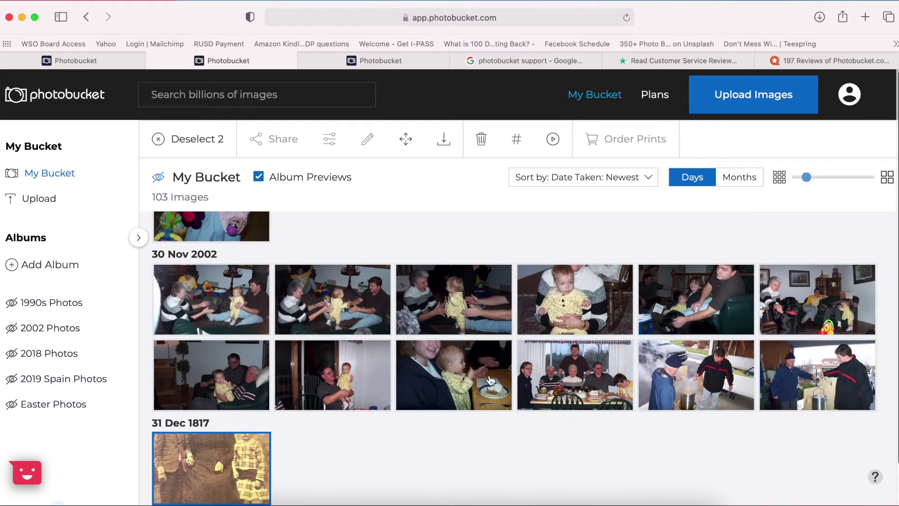
click(813, 387)
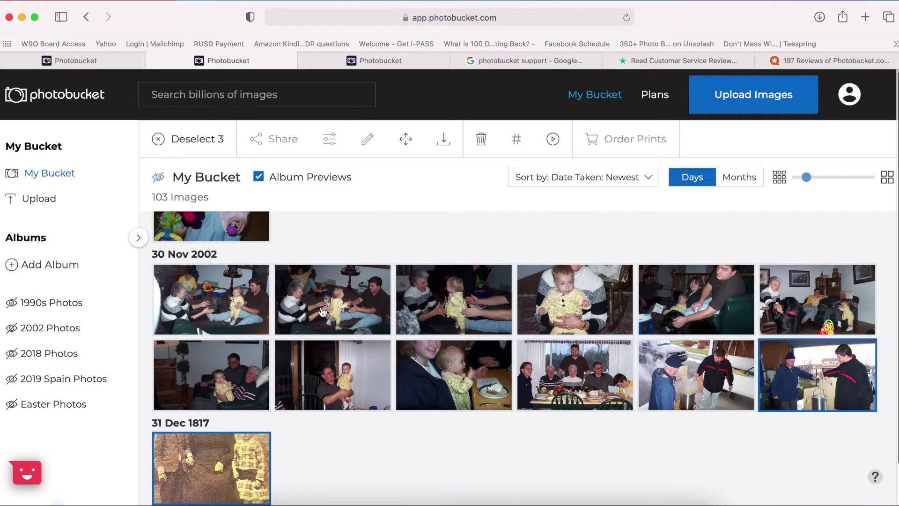
shift+click(221, 307)
Add the four remaining albums, including Easter Photos, to the current selection.
scroll(235, 298, up, 15)
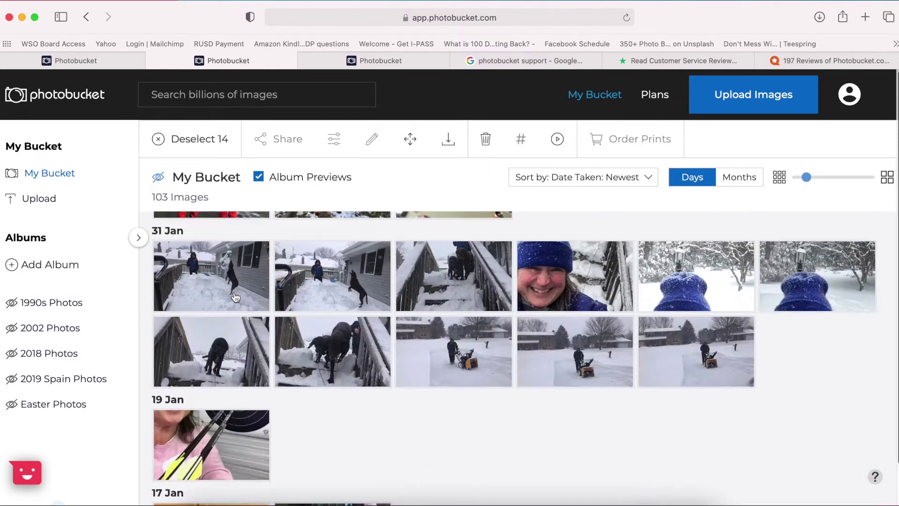
click(368, 320)
click(545, 324)
click(815, 291)
click(225, 383)
Select all items in My Bucket and request their bulk download, clearing the selection when done.
scroll(225, 383, down, 5)
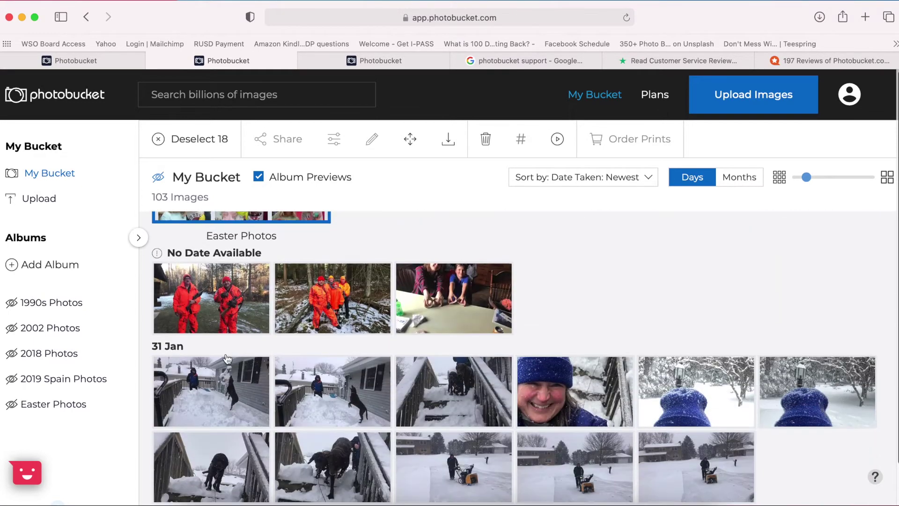
key(super+a)
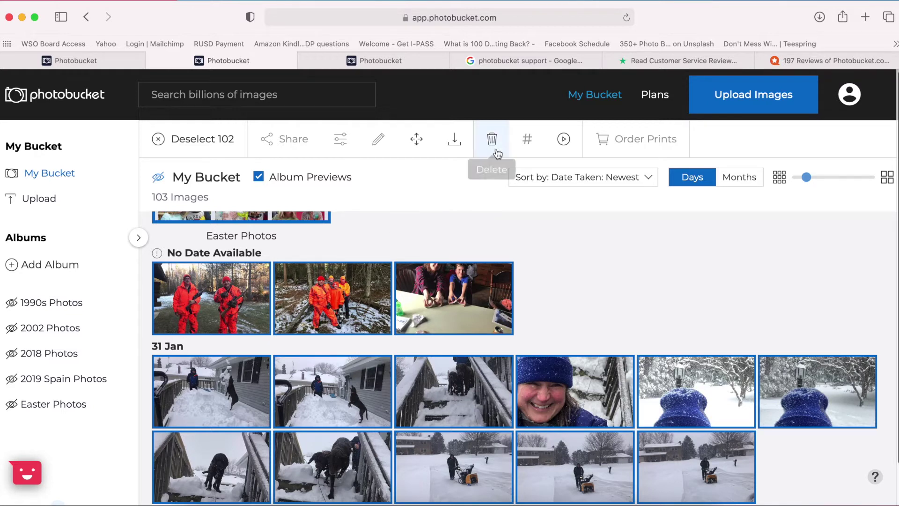
click(452, 145)
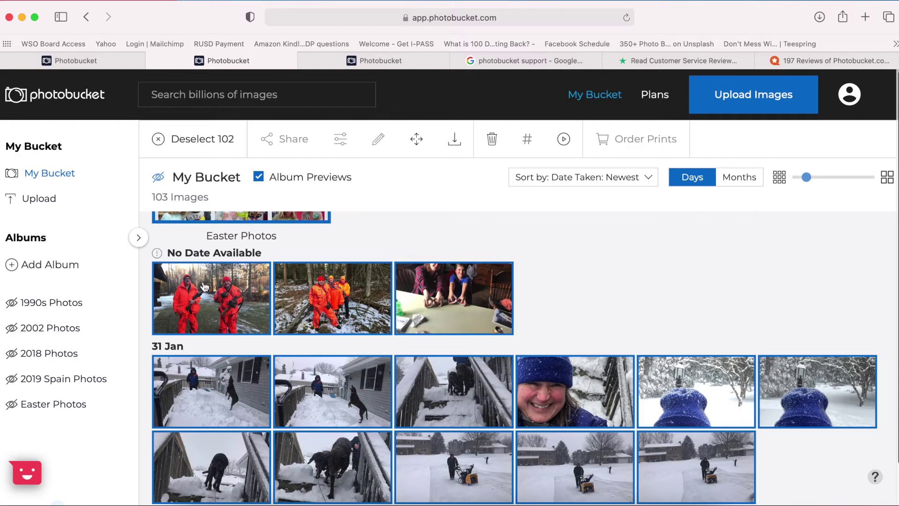
click(205, 143)
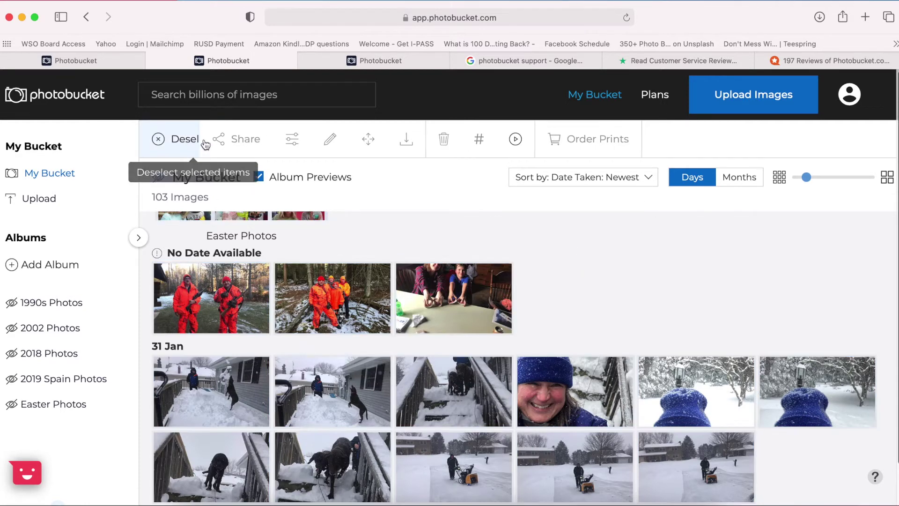
Open the enlarged view of the first undated photo and browse the search results for its Hunting tag.
click(211, 300)
click(210, 300)
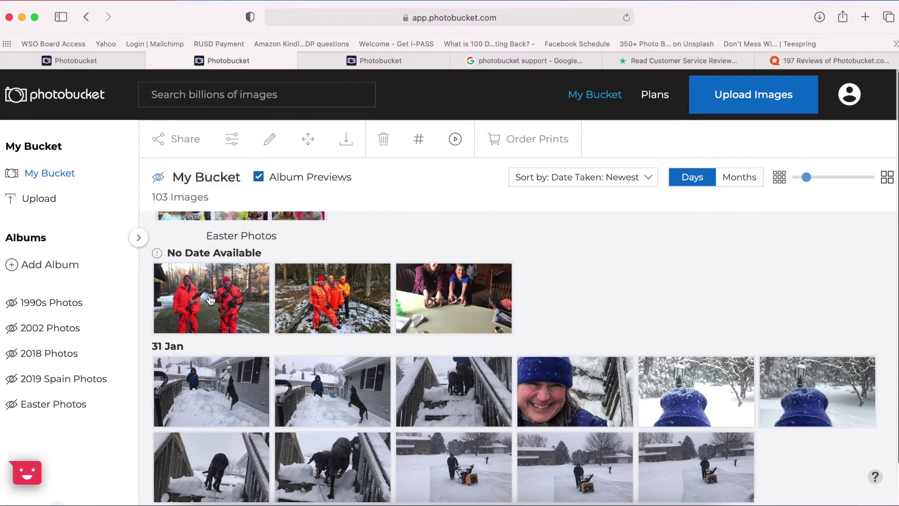
double_click(225, 305)
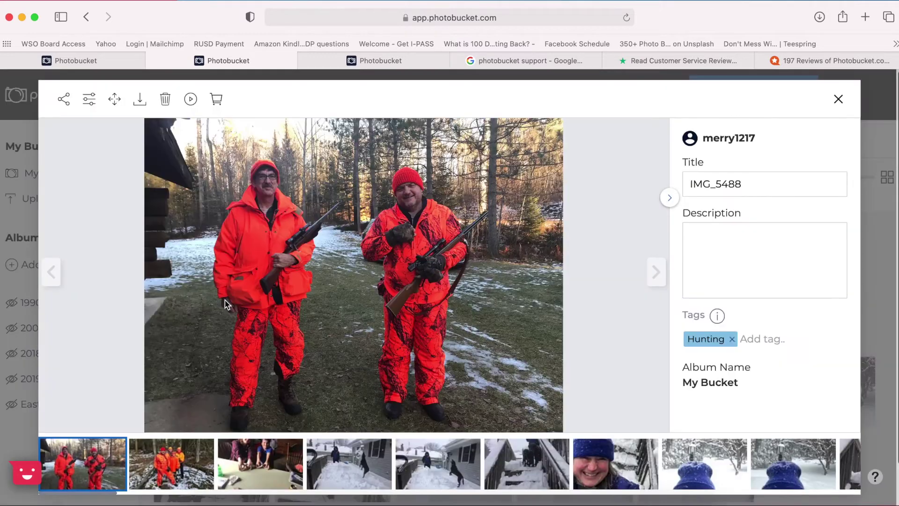
click(707, 341)
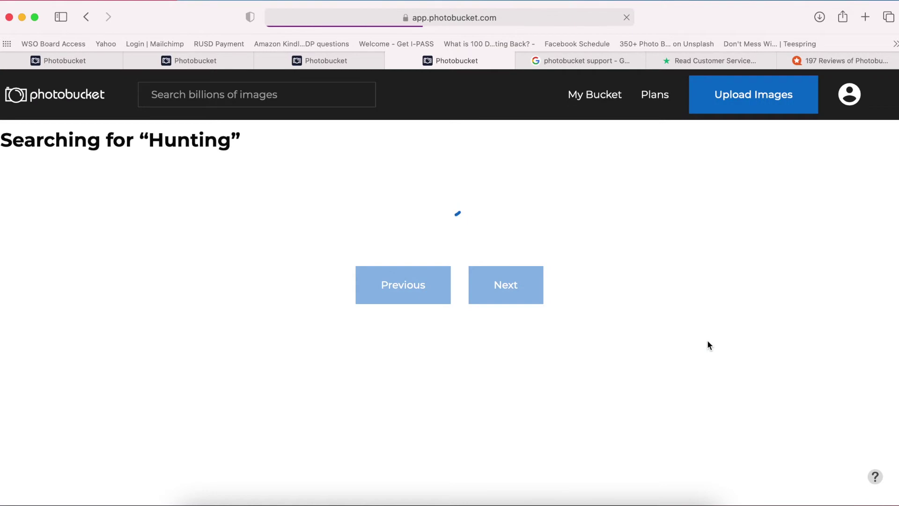
scroll(710, 345, down, 10)
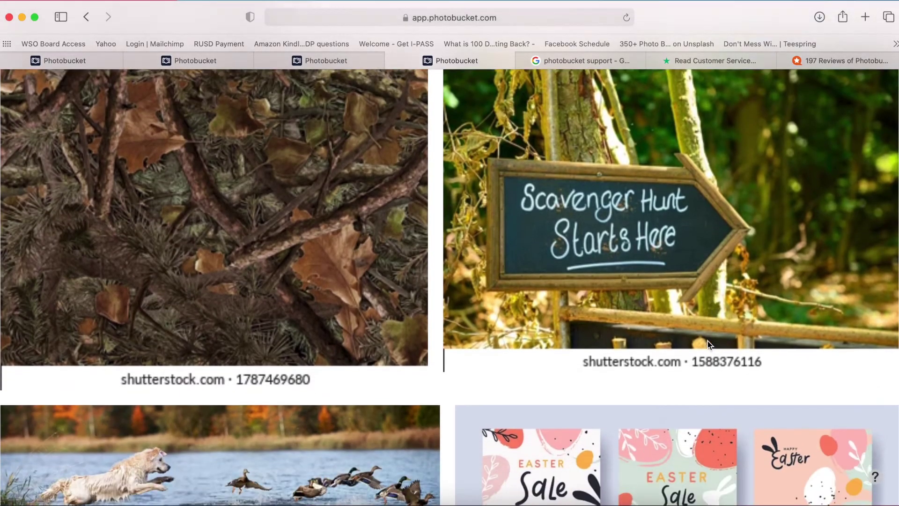
scroll(709, 345, up, 10)
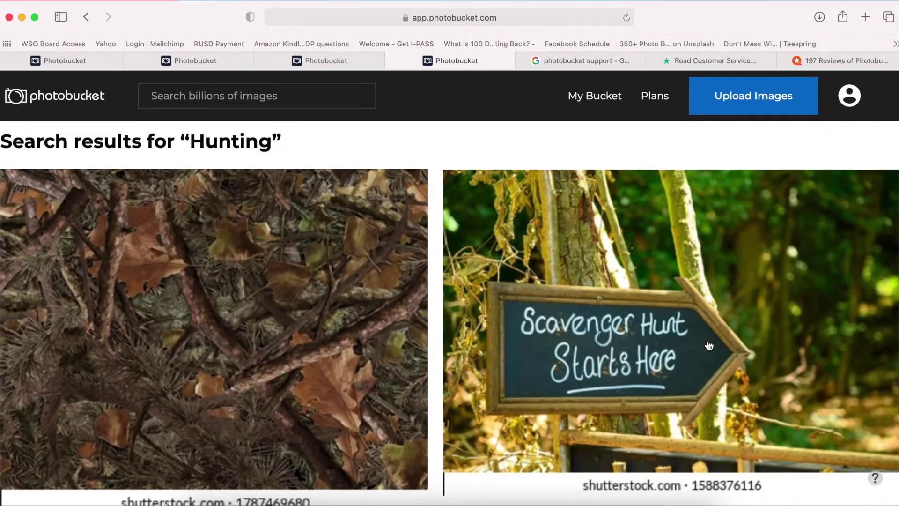